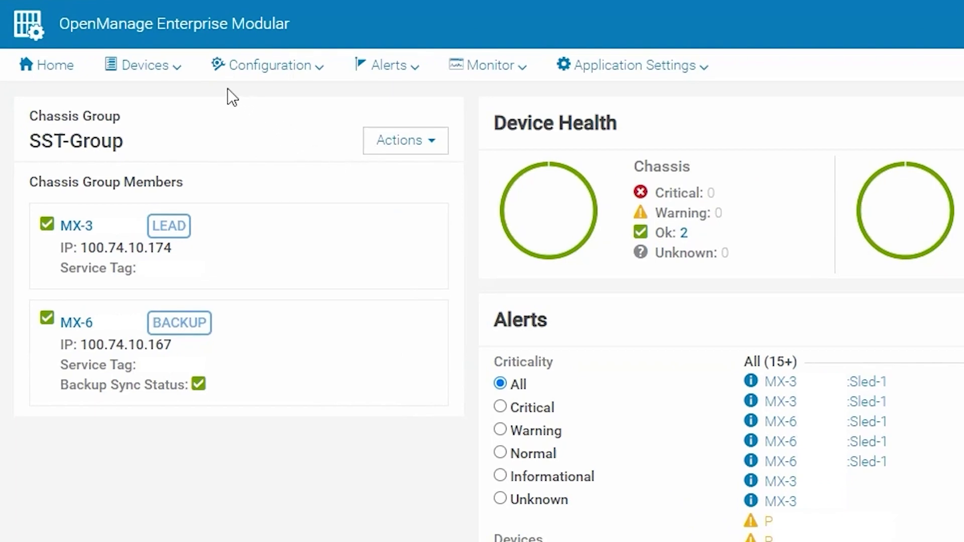
In All Devices, select chassis MX-3 and MX-6 and sled MINWINPC, then start Extract Logs
left_click(174, 73)
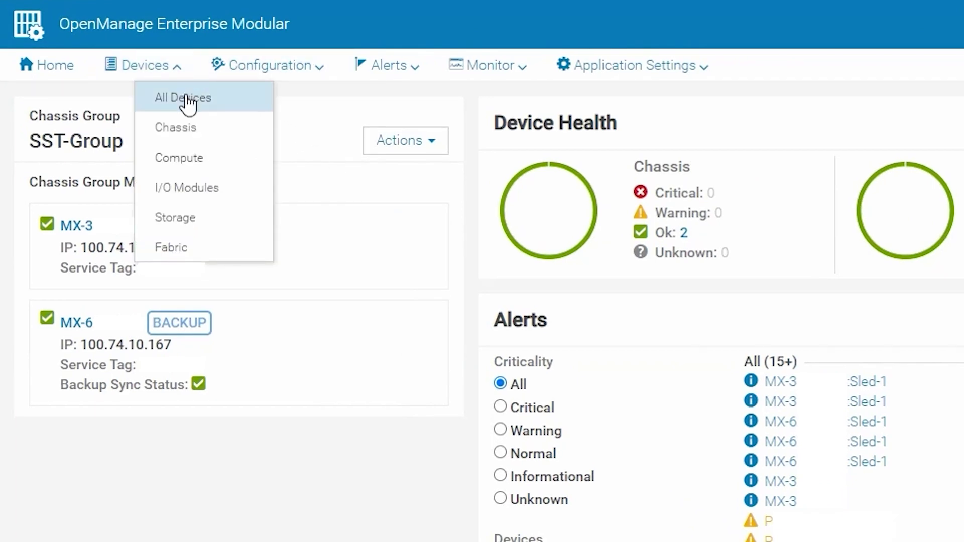
left_click(186, 98)
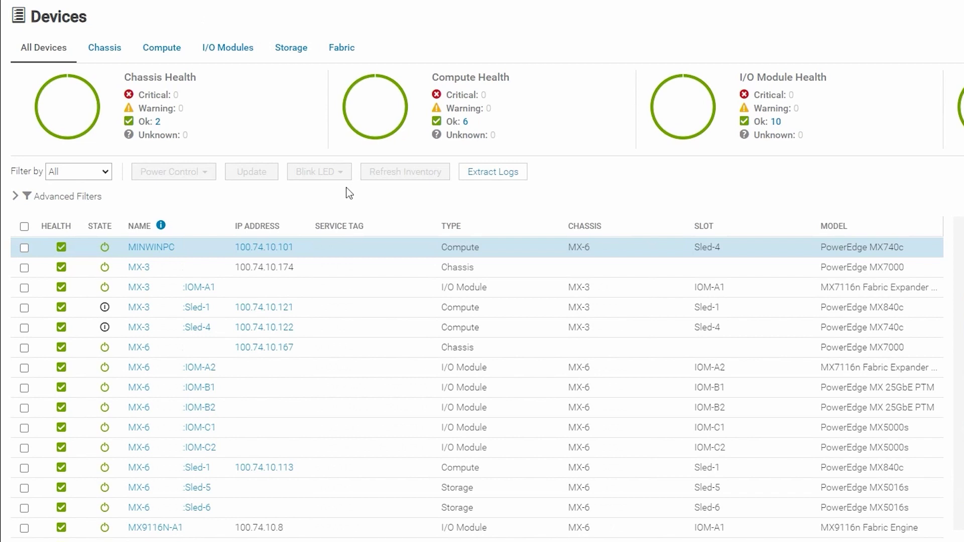
left_click(24, 268)
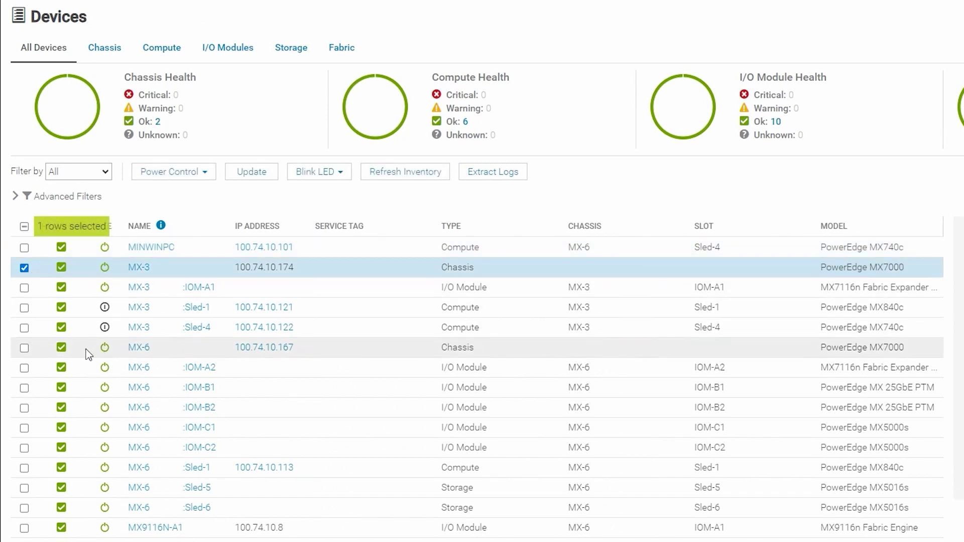
left_click(24, 348)
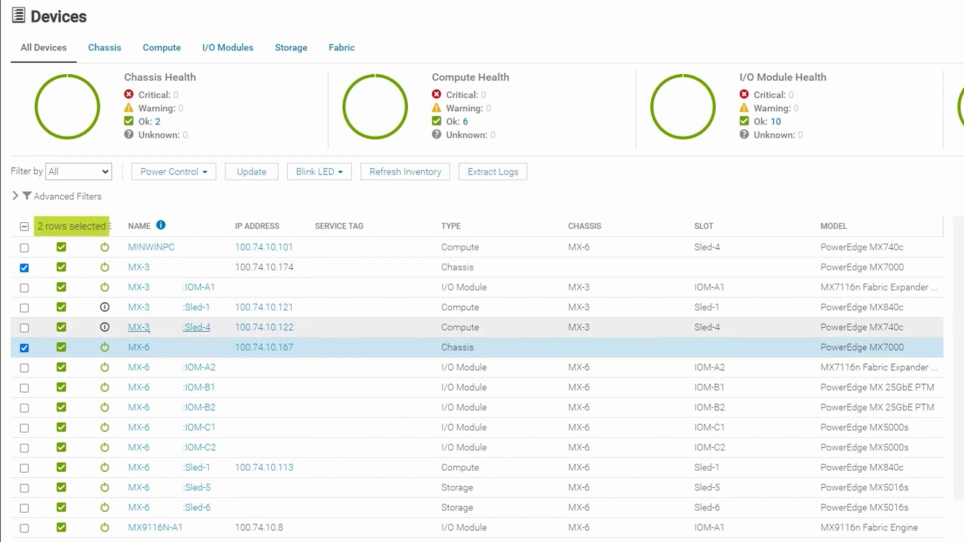
left_click(24, 248)
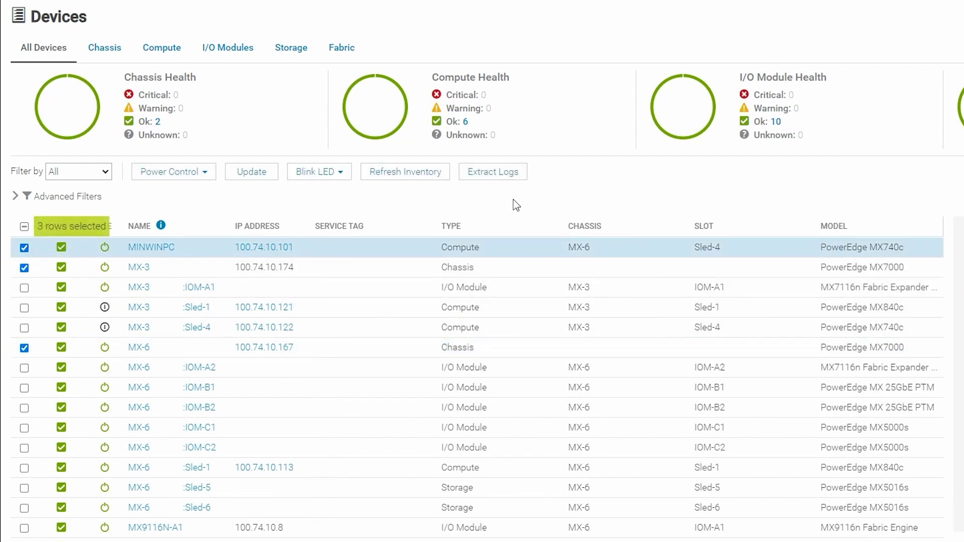
left_click(512, 177)
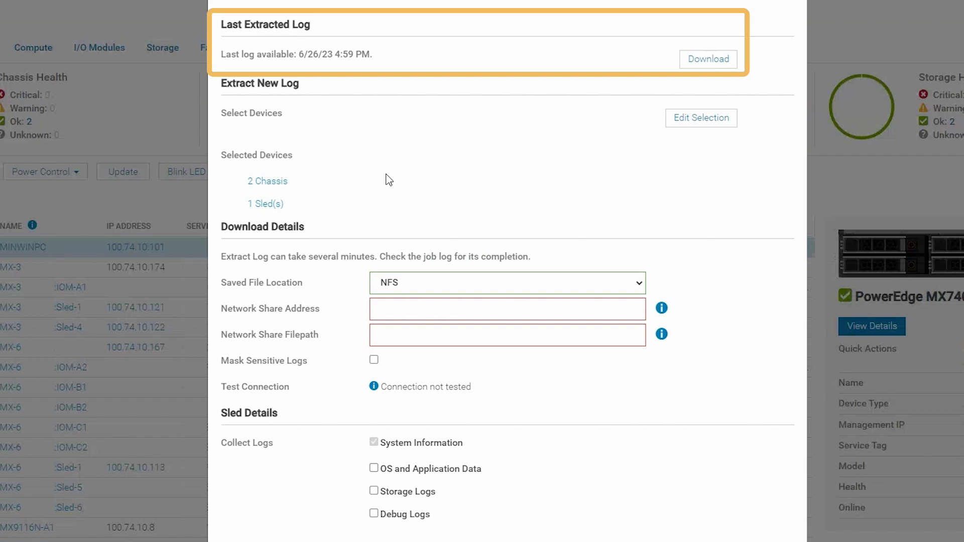
left_click(672, 126)
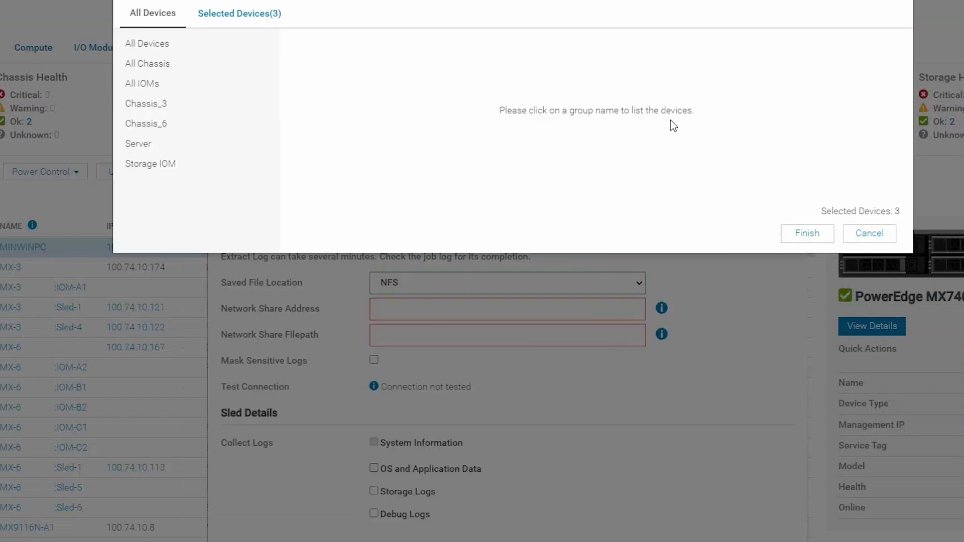
left_click(133, 45)
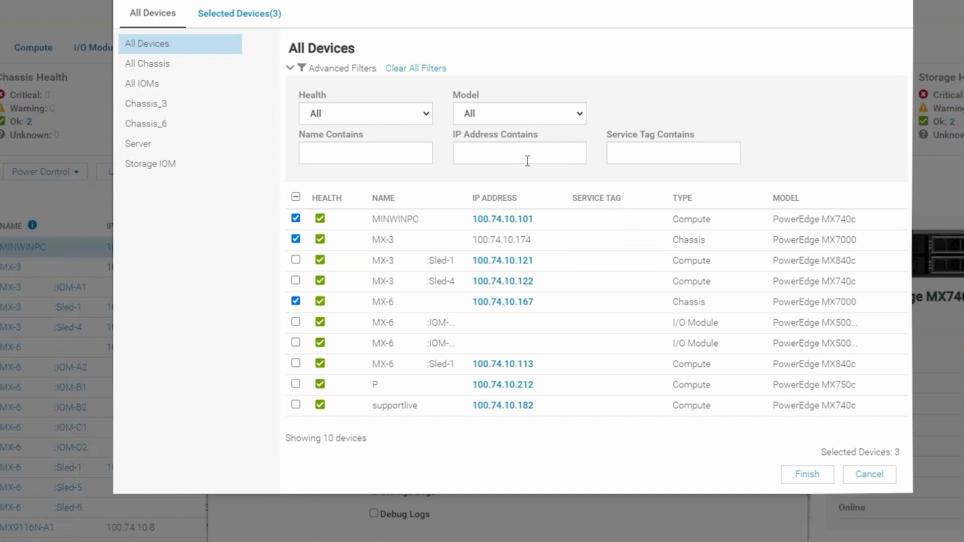
left_click(807, 474)
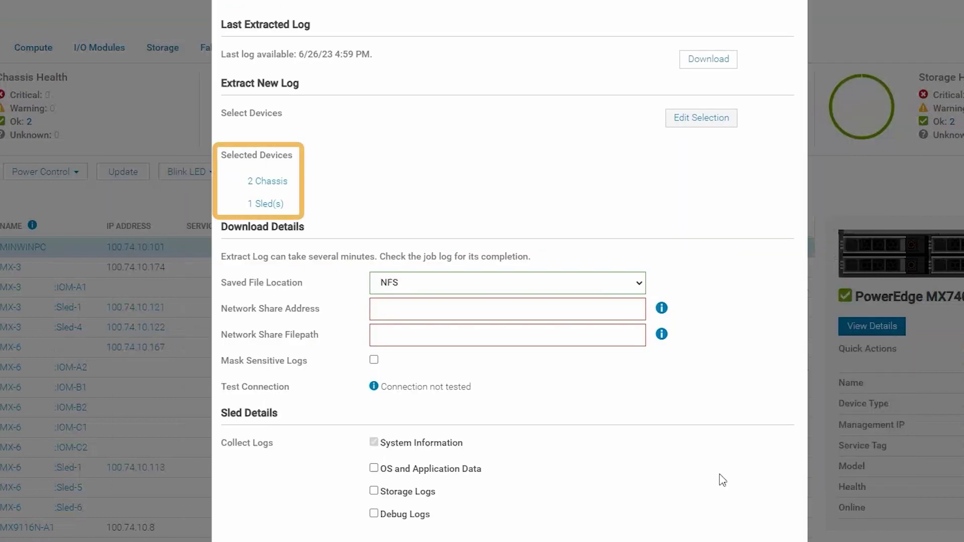
Save the logs Locally to device with Debug Logs included and launch the Extract Log job
left_click(603, 287)
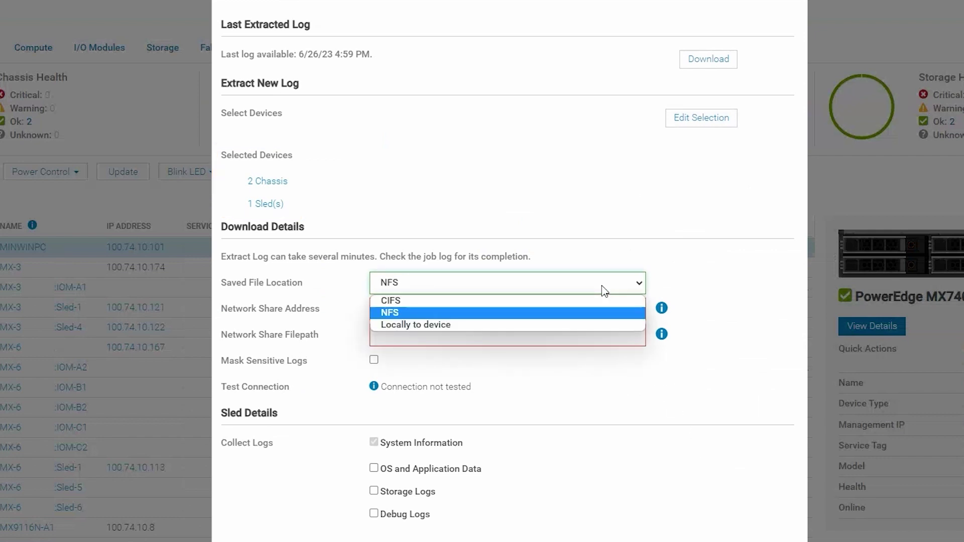
left_click(500, 325)
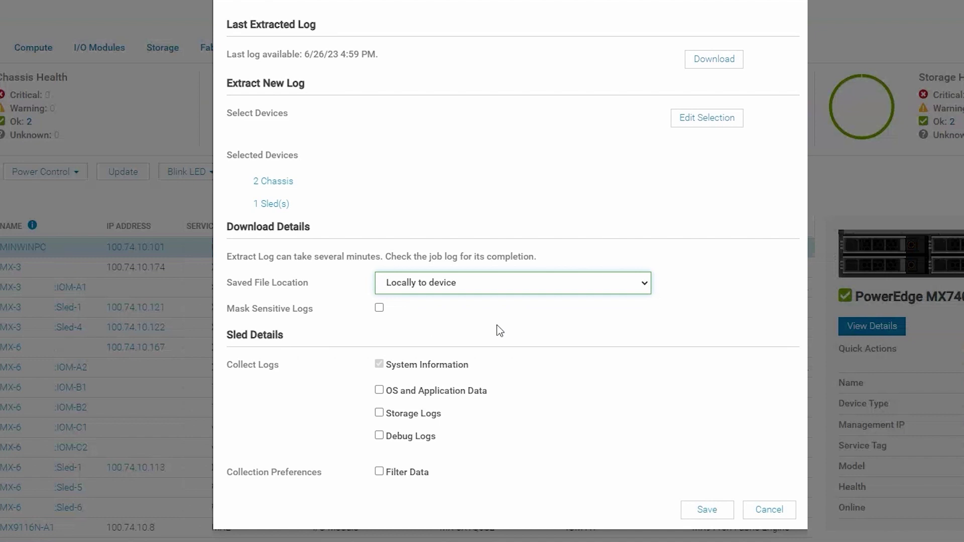
left_click(380, 435)
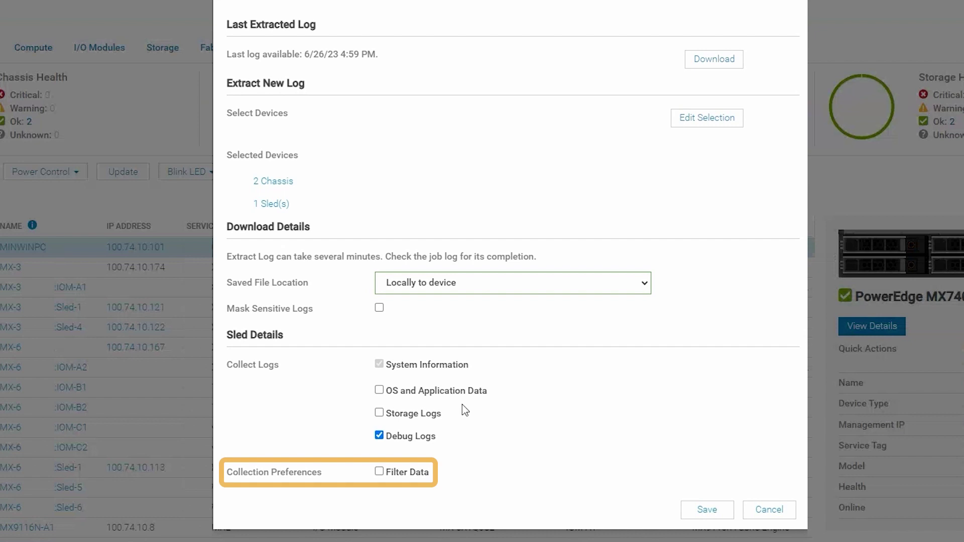
left_click(703, 510)
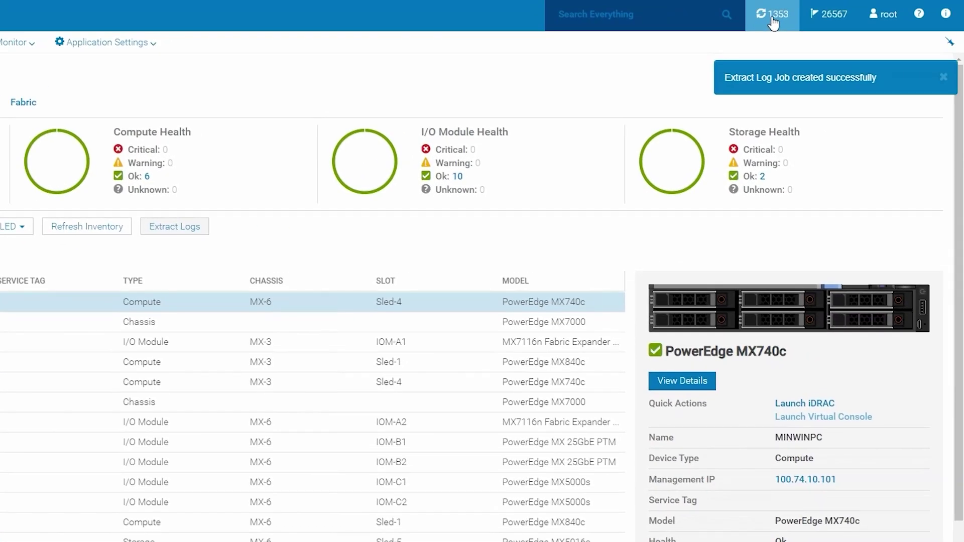
Open Job Details for the Extract Log job from the header's job activity
left_click(772, 19)
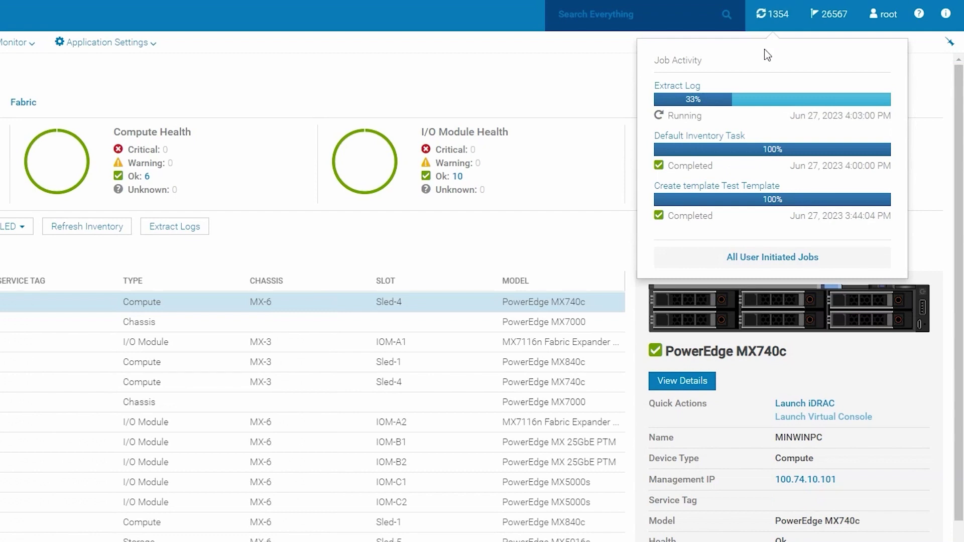
left_click(687, 92)
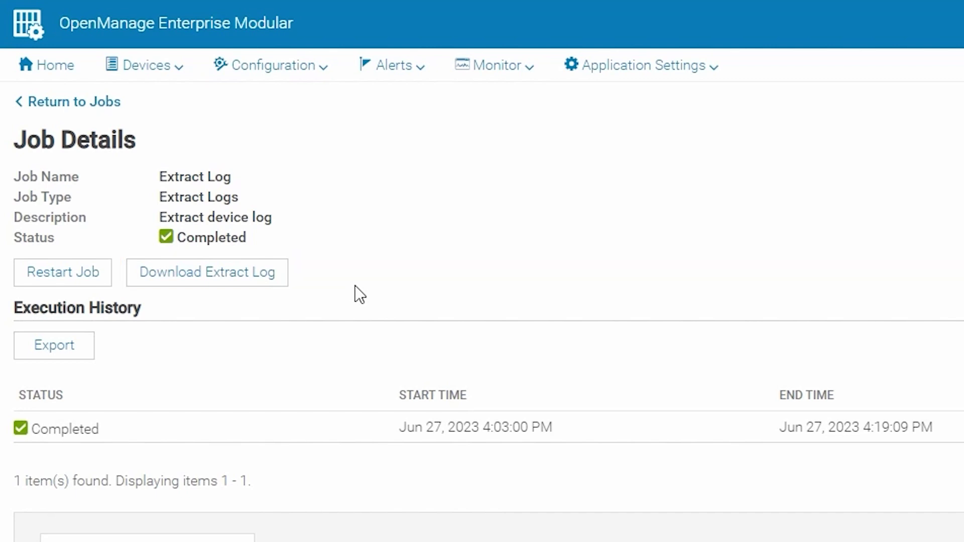
Reopen the All Devices log extraction form, then close it without extracting
left_click(185, 78)
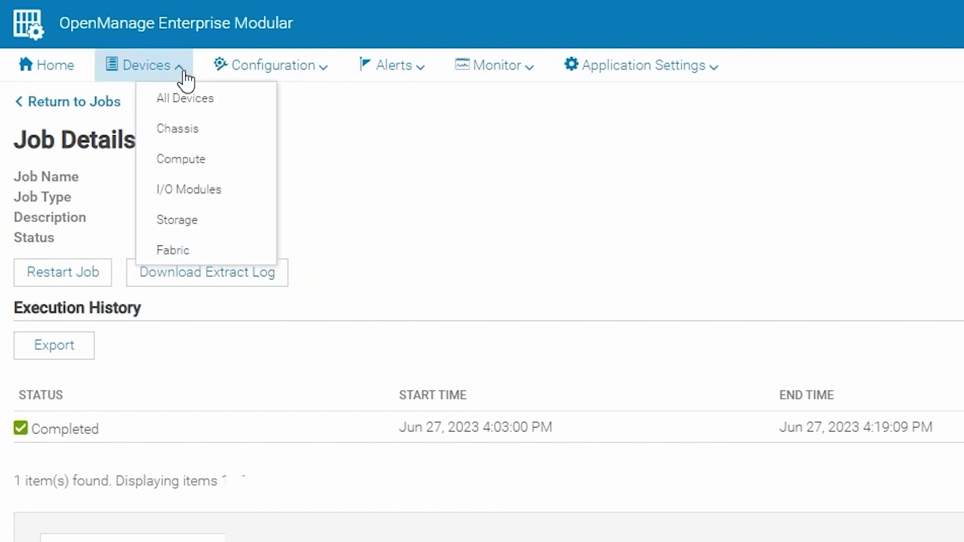
left_click(196, 110)
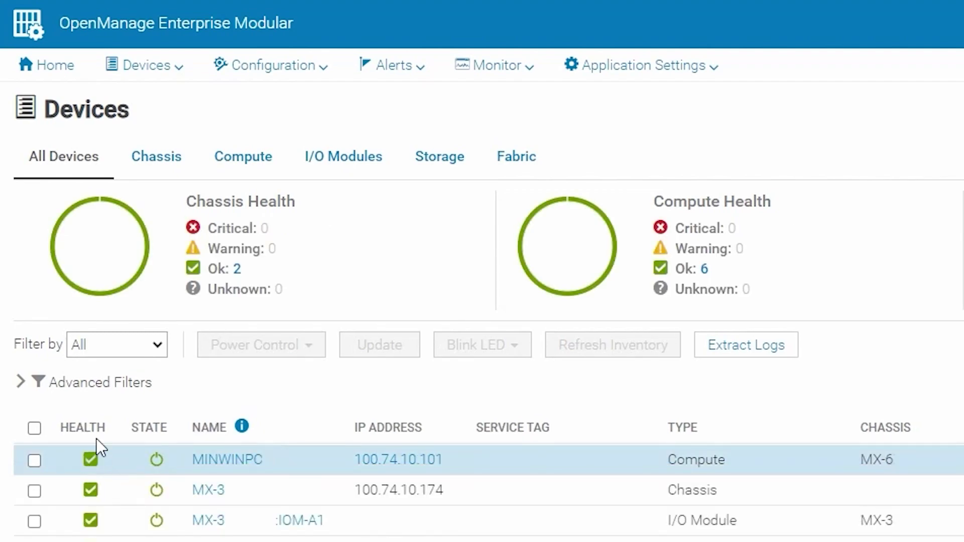
left_click(760, 351)
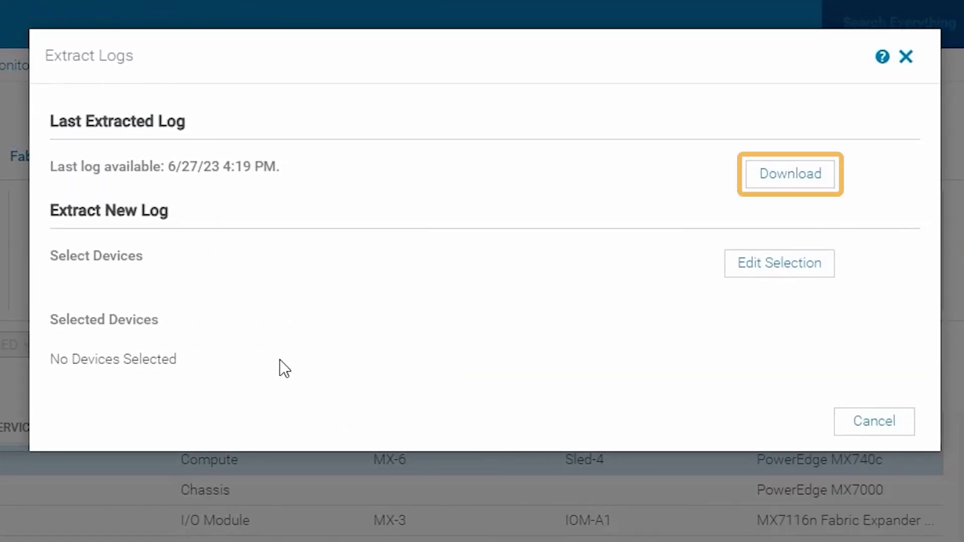
left_click(907, 57)
Open the MX-3 chassis overview from the Chassis list
left_click(105, 70)
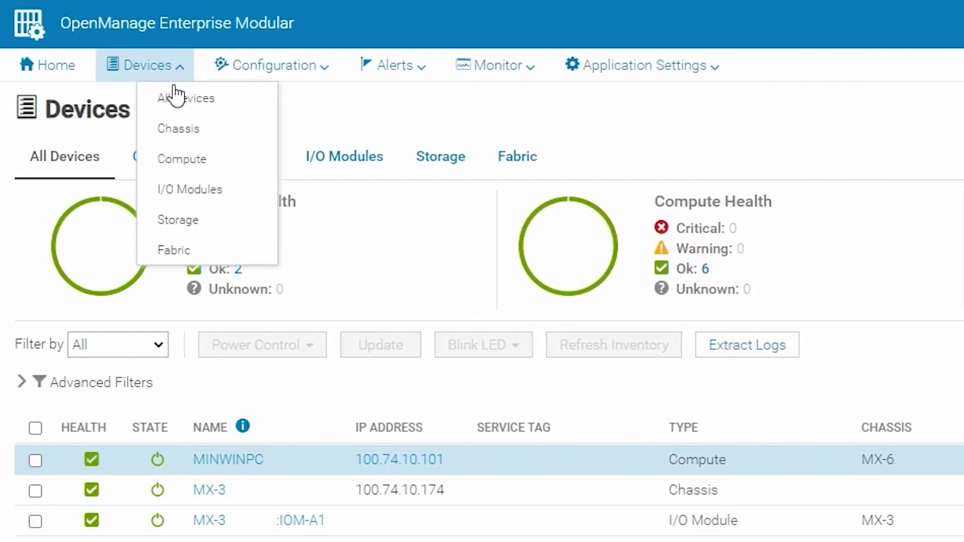
left_click(123, 129)
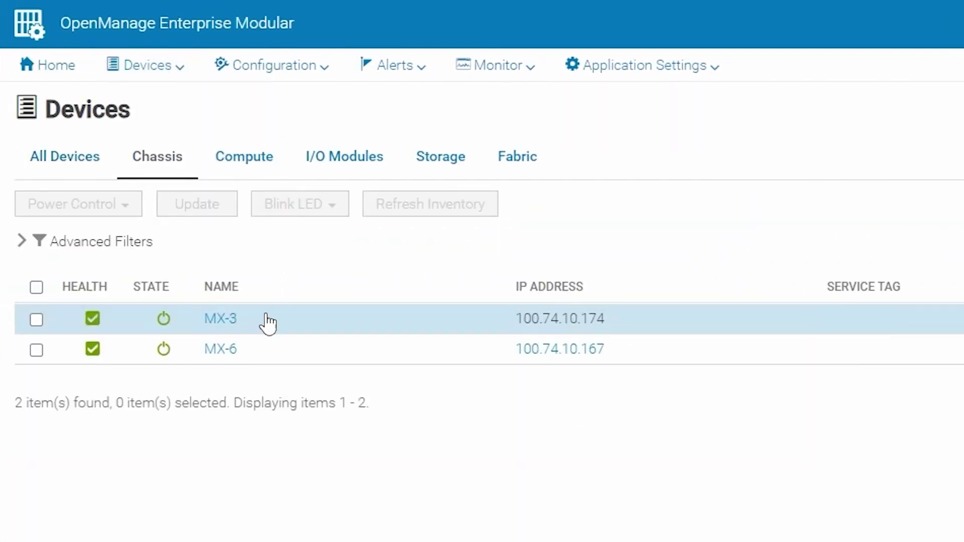
left_click(252, 321)
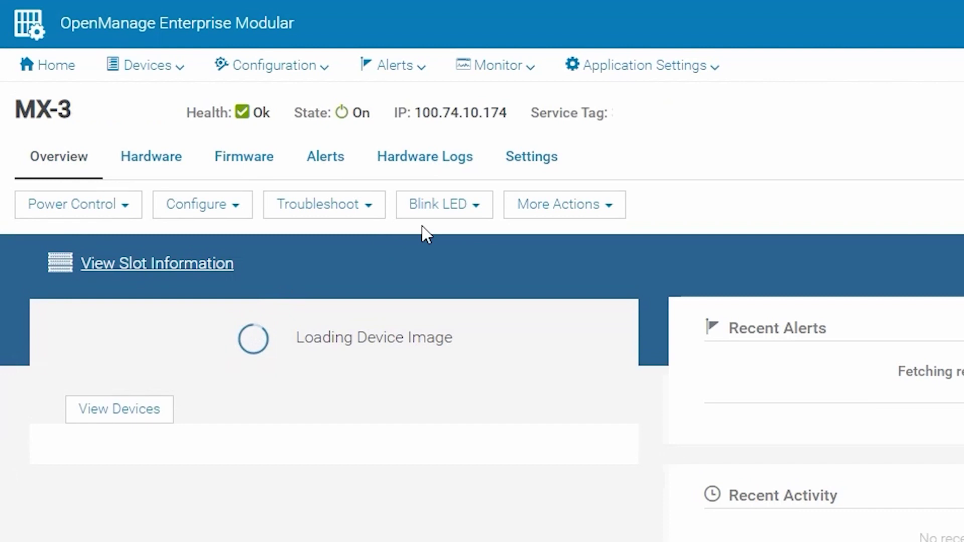
Create an MX-3 Extract Log job from Troubleshoot, saving the log Locally to device
left_click(355, 216)
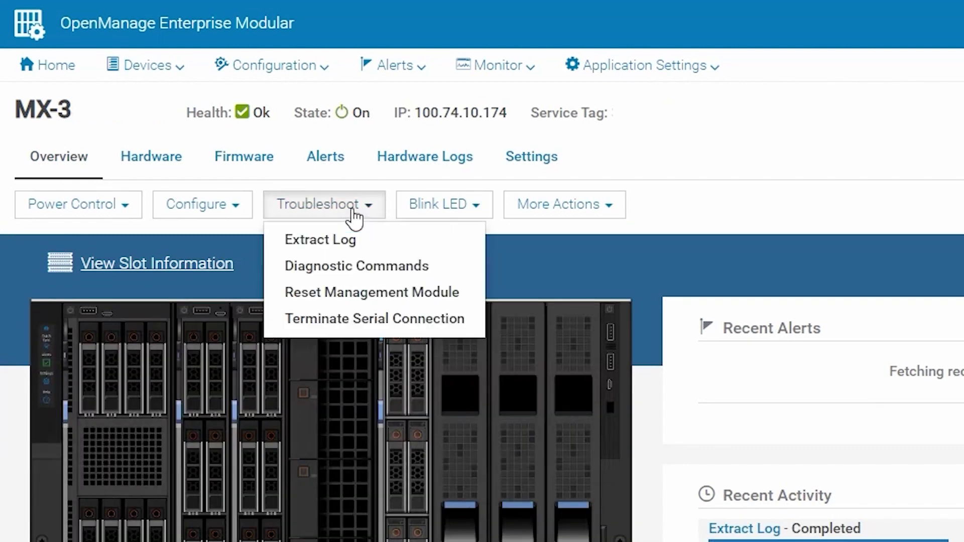
left_click(347, 244)
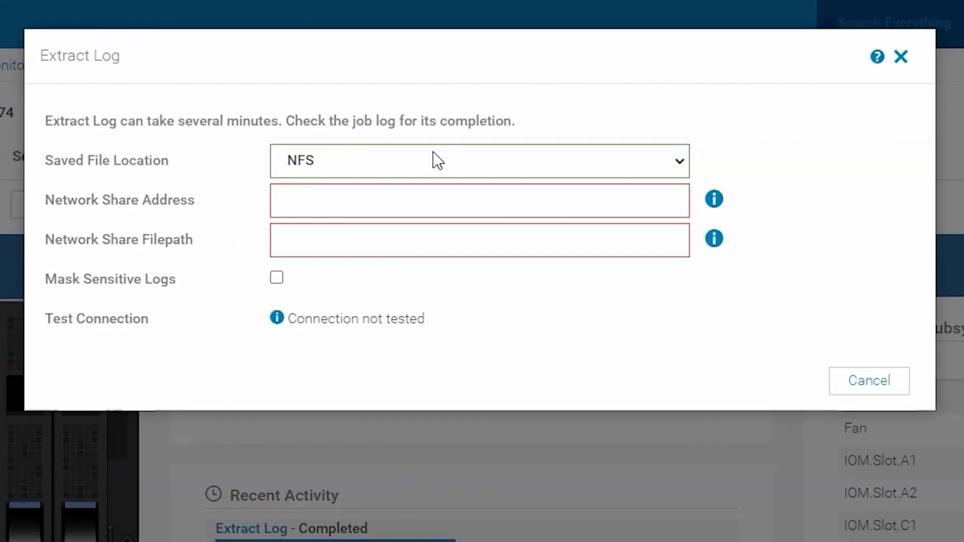
left_click(371, 166)
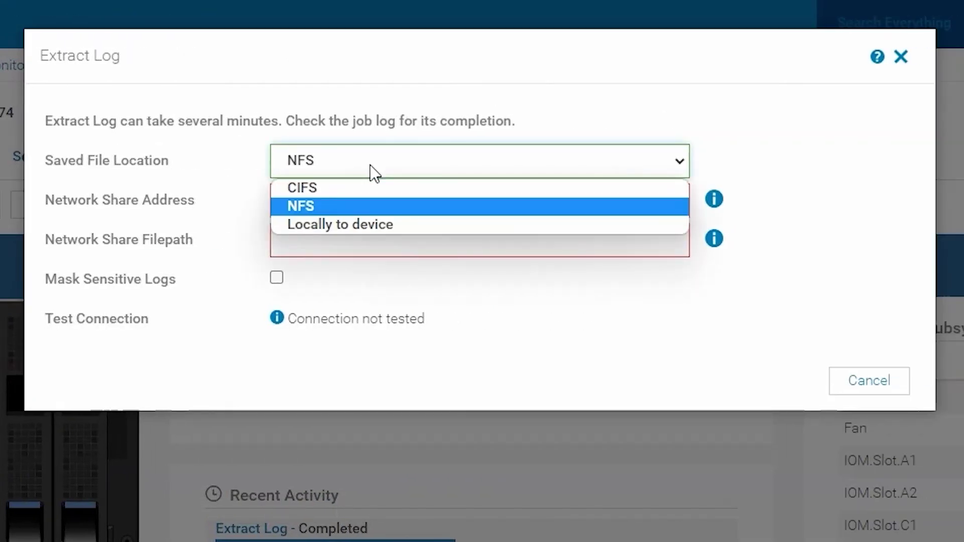
left_click(372, 227)
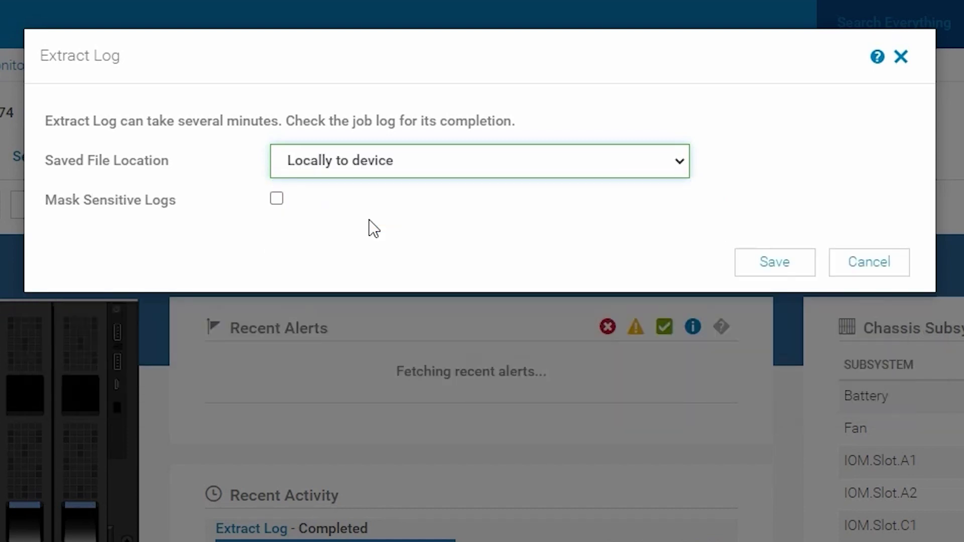
left_click(762, 259)
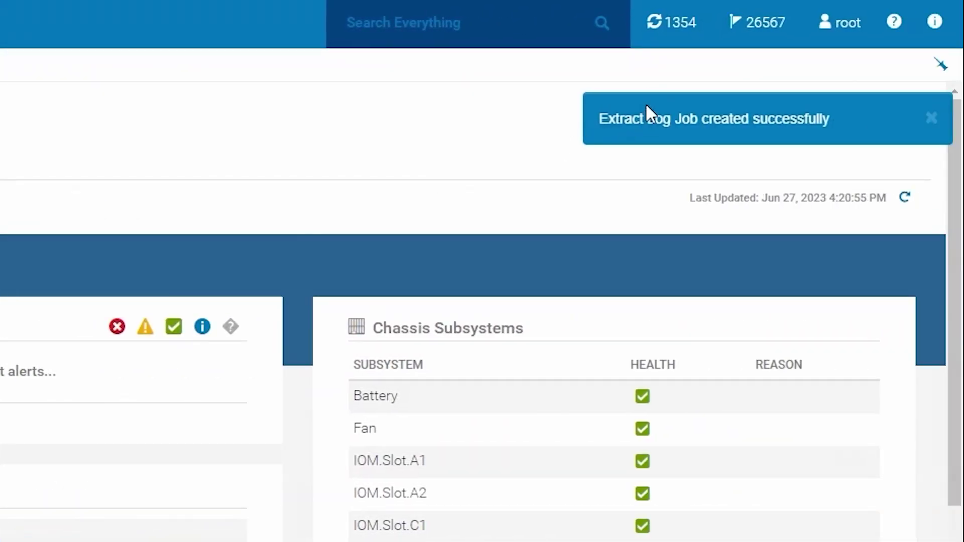
Check the completed Extract Log job details, then return to the MX-3 chassis overview
left_click(672, 39)
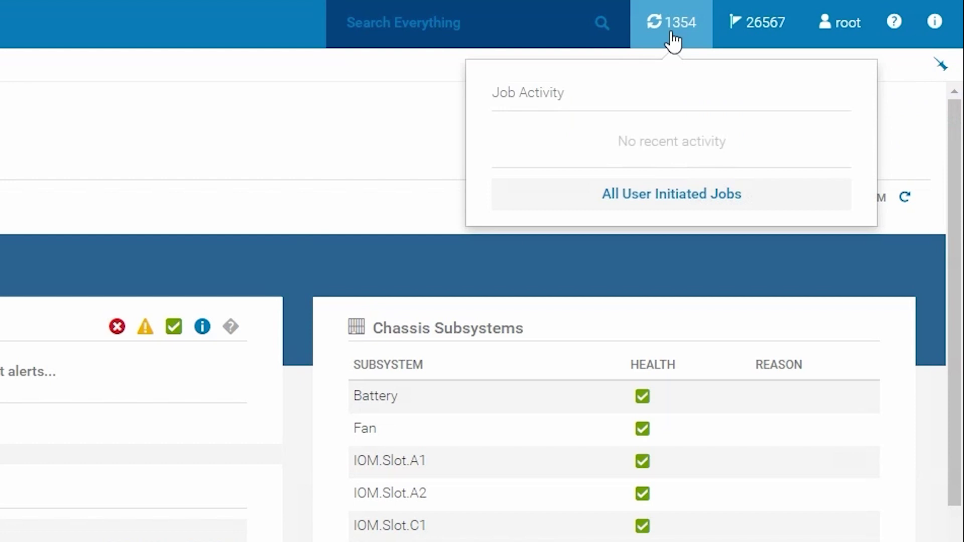
left_click(534, 144)
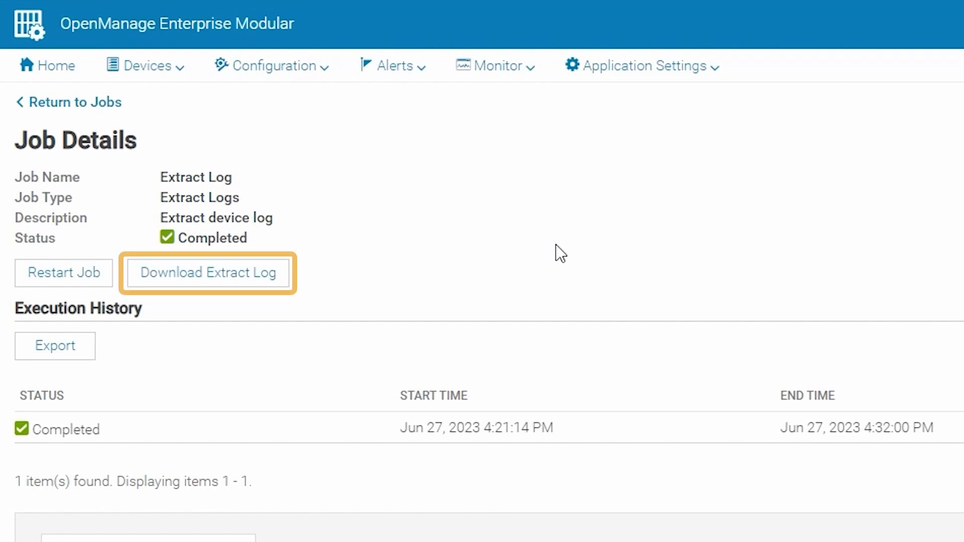
left_click(184, 73)
left_click(191, 129)
left_click(221, 320)
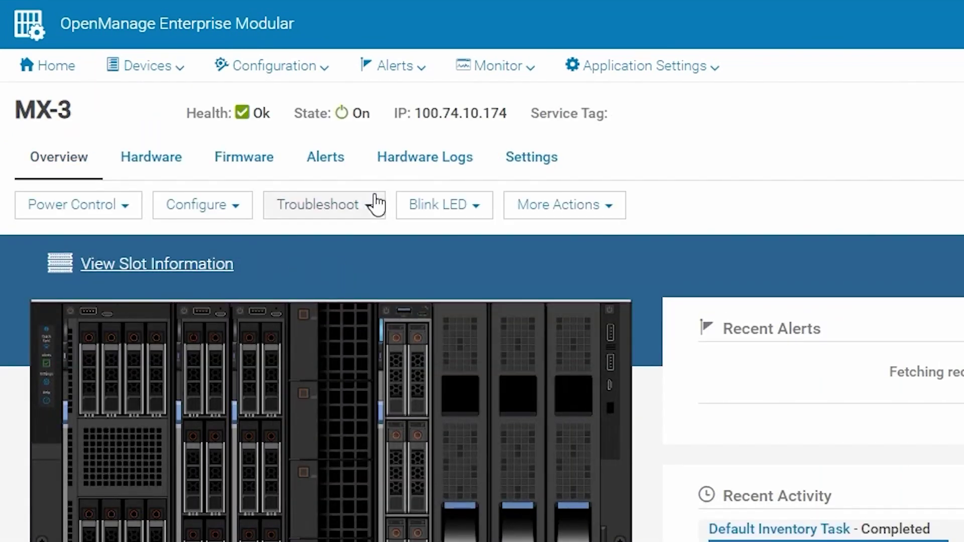
View MX-3's last extracted log from 4:32 PM in Extract Log, then cancel
left_click(373, 209)
left_click(347, 243)
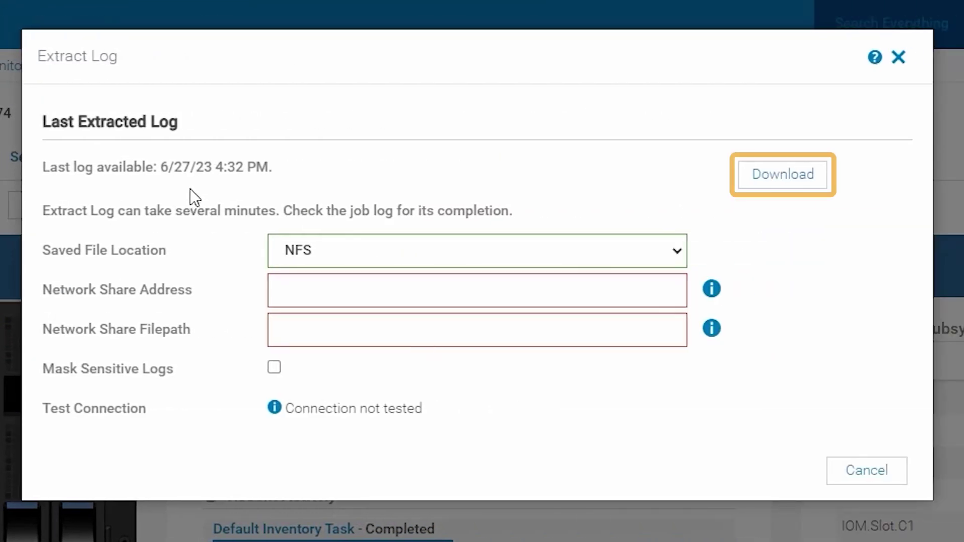
left_click(872, 480)
left_click(149, 76)
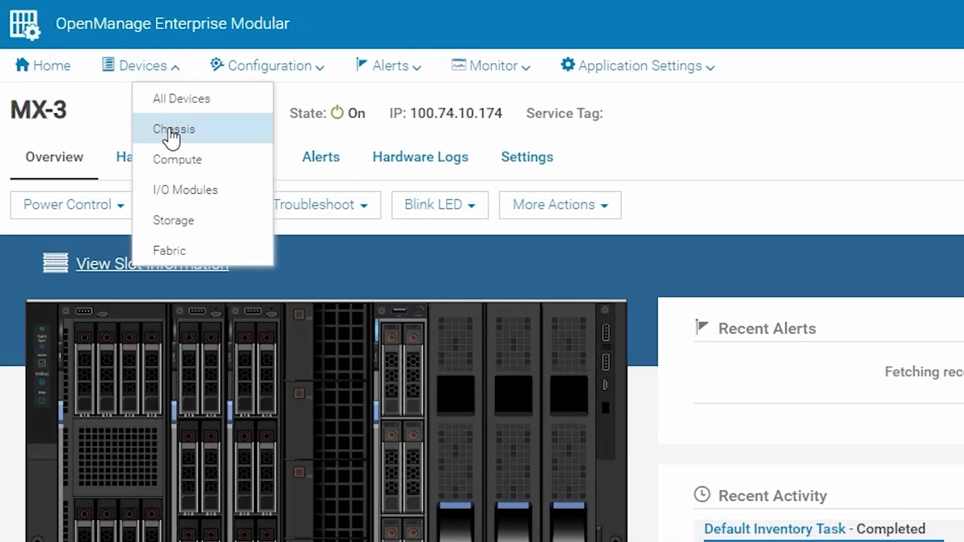
Open the Extract Log settings for chassis MX-6 from its overview's Troubleshoot menu
left_click(171, 132)
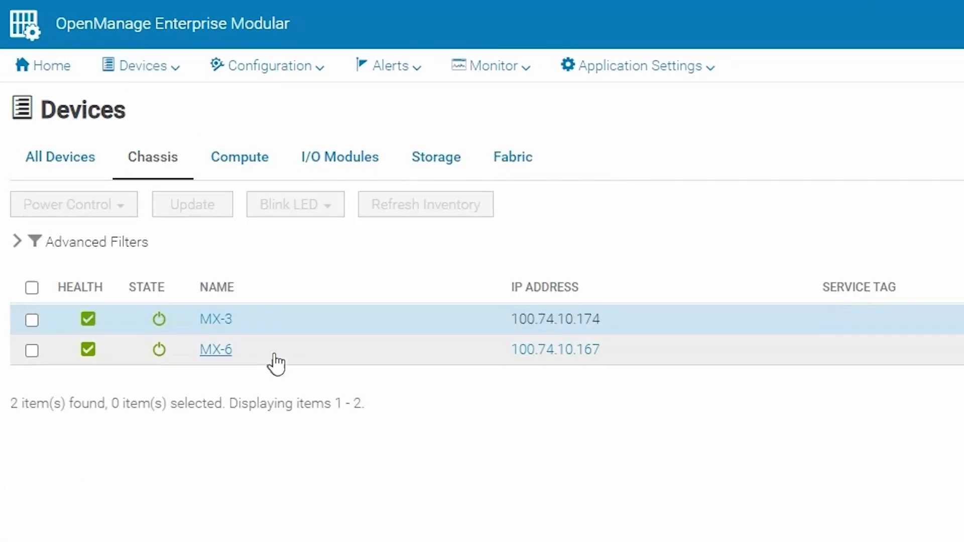
left_click(269, 352)
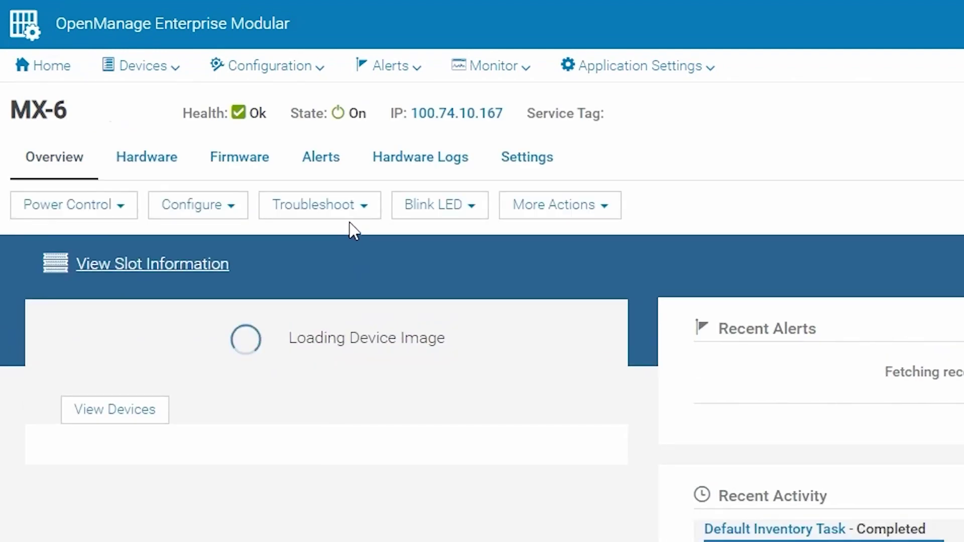
left_click(352, 221)
left_click(325, 239)
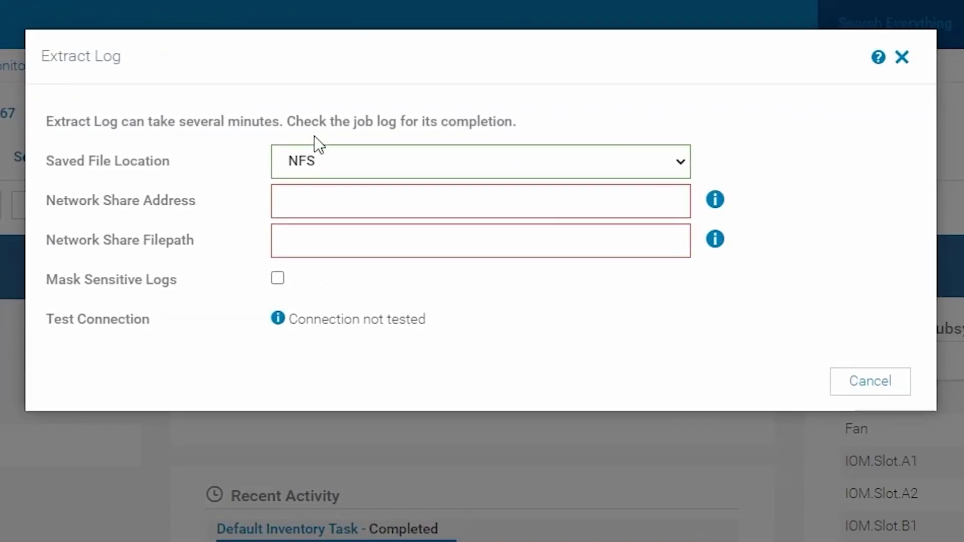
Try Locally to device for MX-6, read the not-applicable error, then choose CIFS
left_click(856, 161)
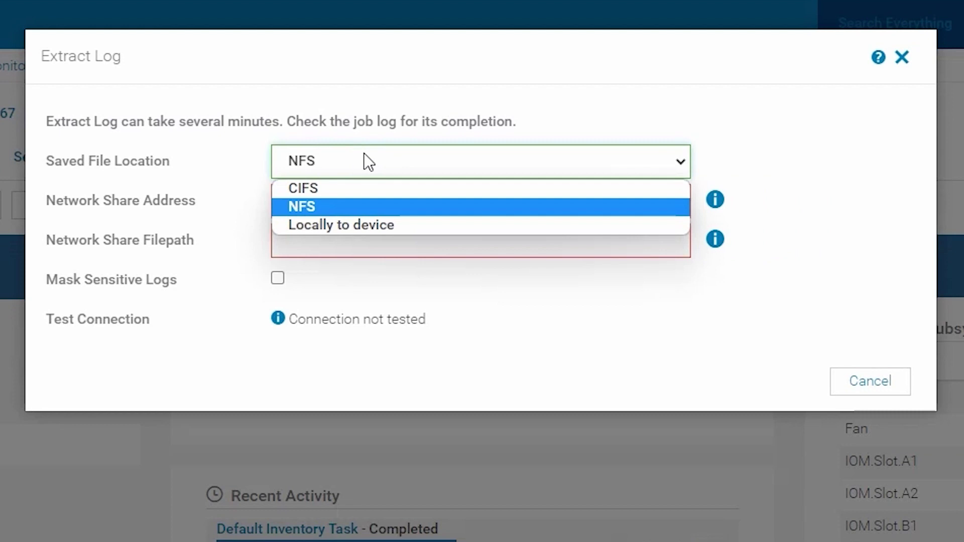
left_click(331, 226)
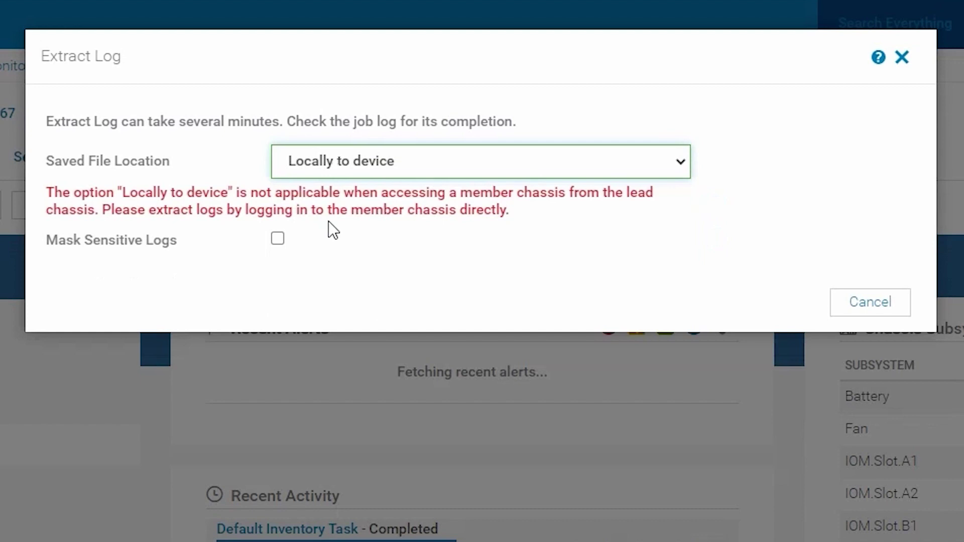
left_click(329, 222)
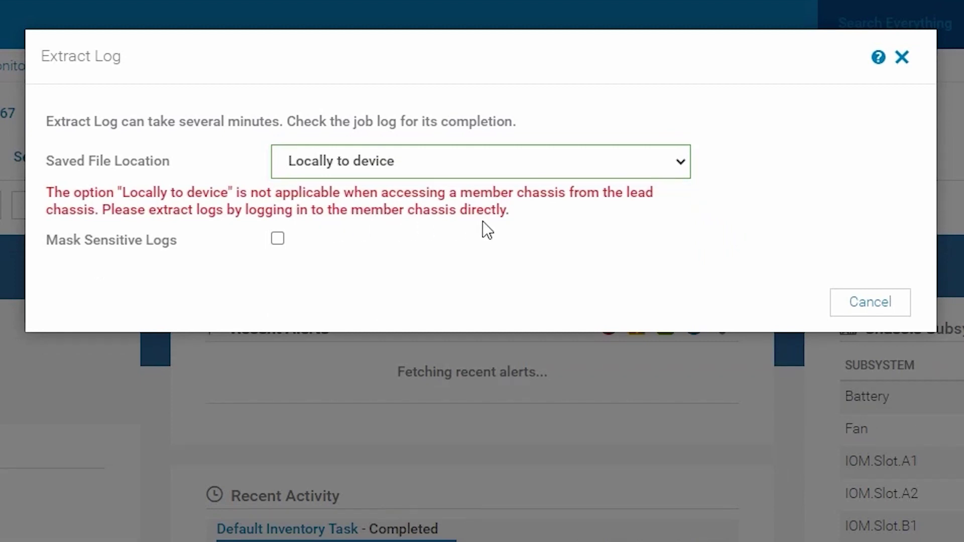
left_click(573, 165)
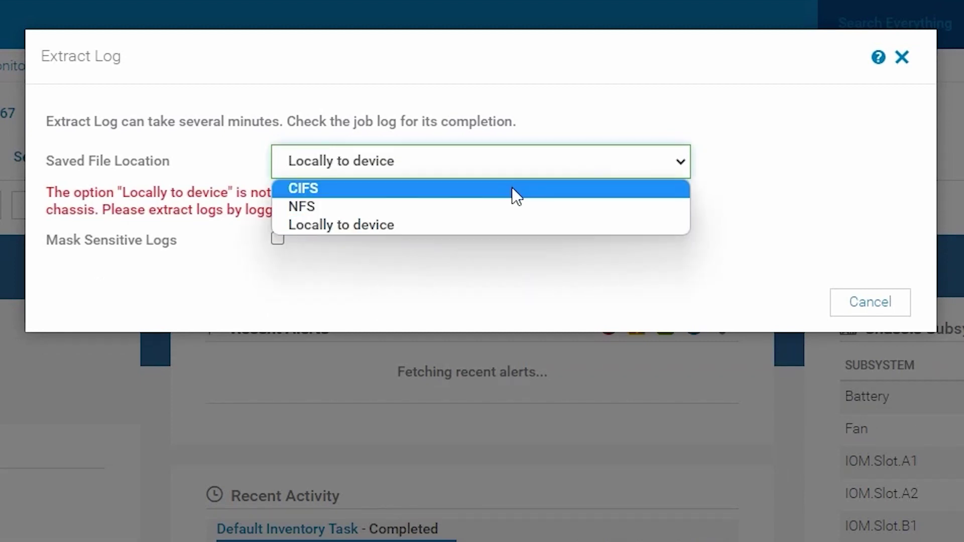